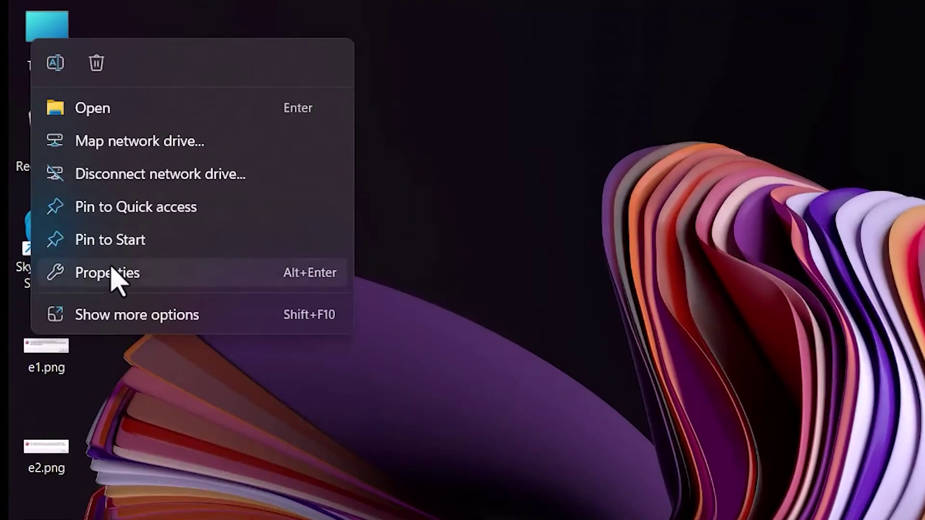
Check the PC specs on the About page and the GPU graphs in Task Manager's Performance view
left_click(112, 271)
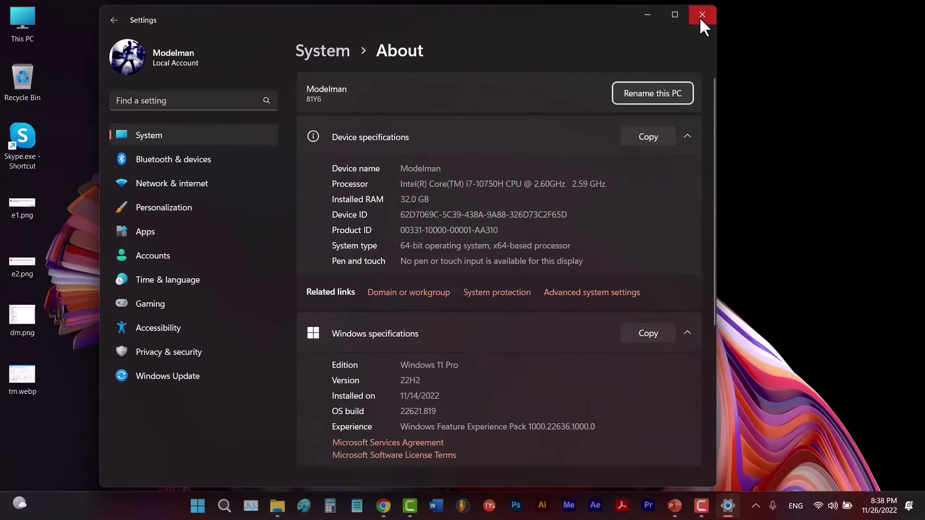
left_click(700, 15)
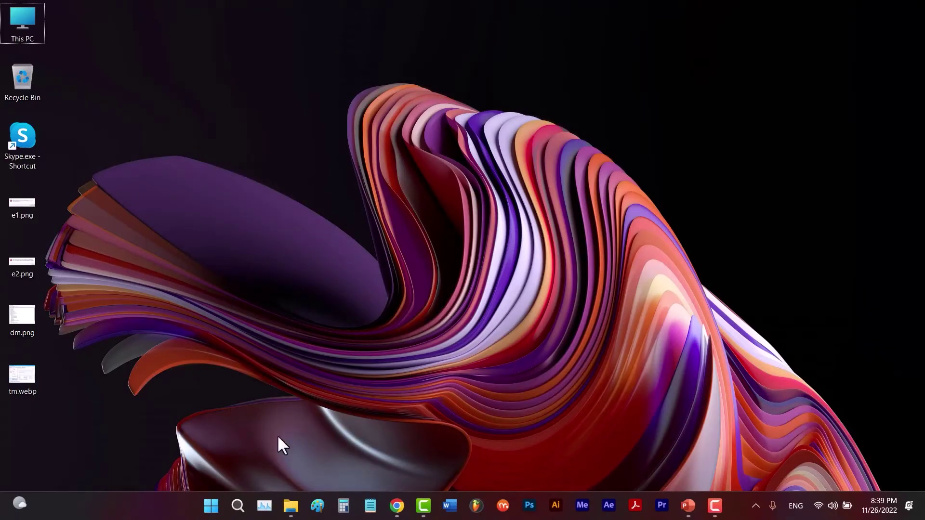
left_click(237, 506)
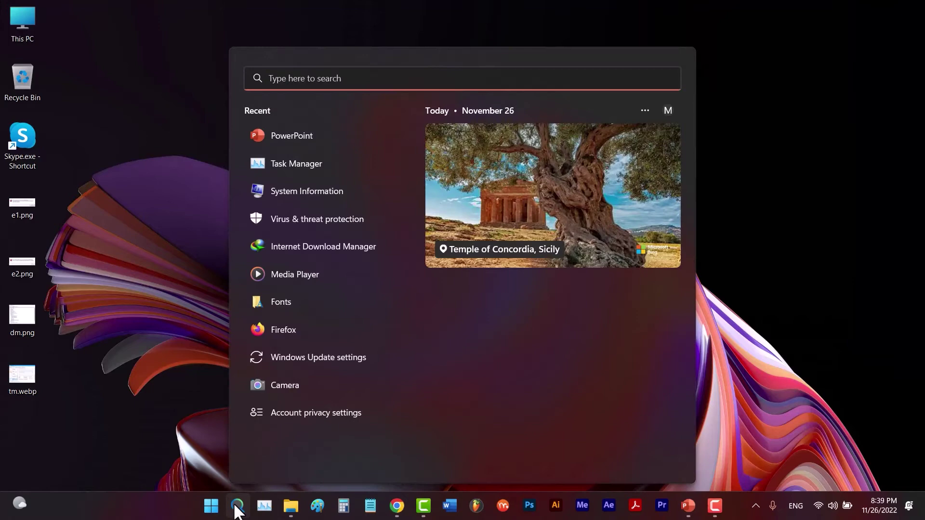
type("task")
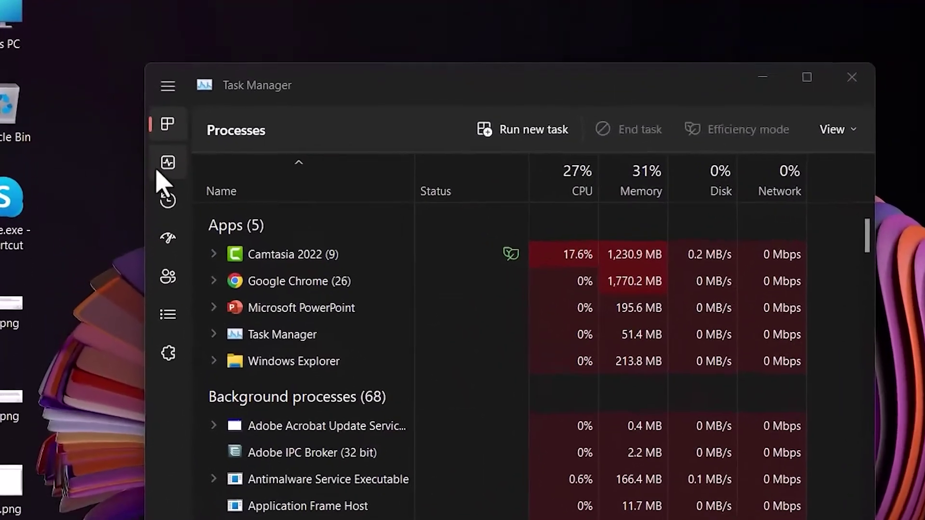
left_click(159, 171)
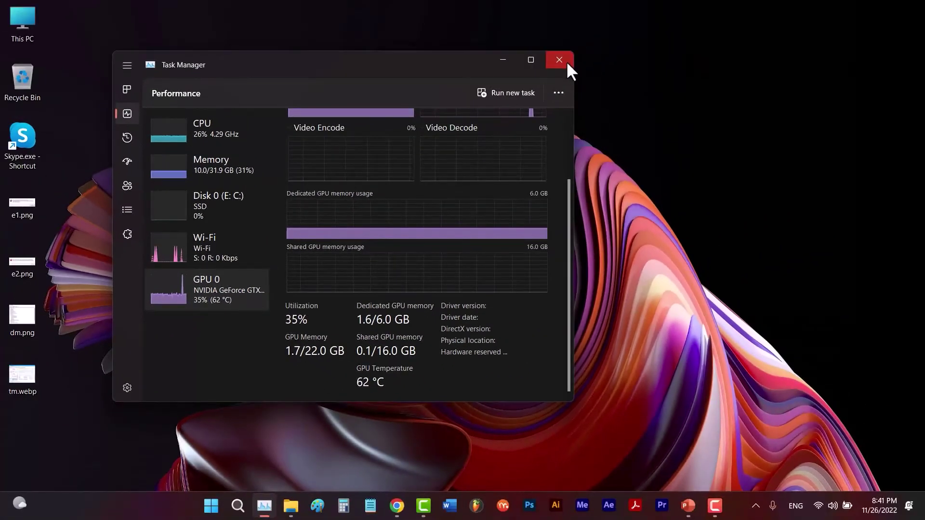
left_click(558, 60)
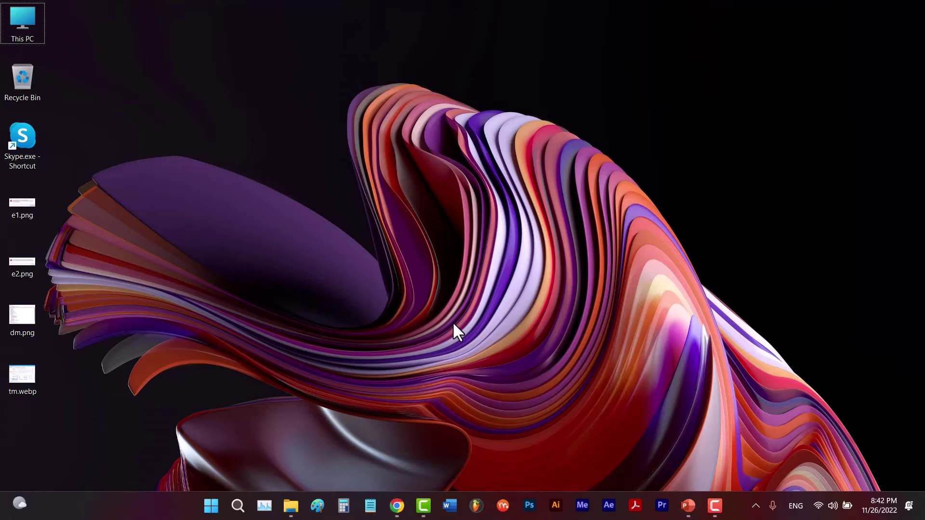
From This PC's properties, find the installed graphics card in Device Manager
right_click(24, 31)
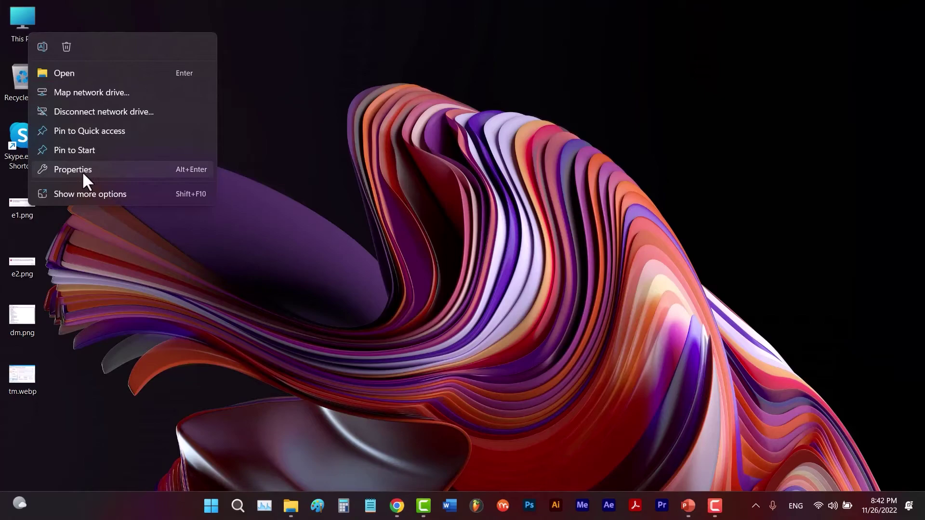
left_click(84, 174)
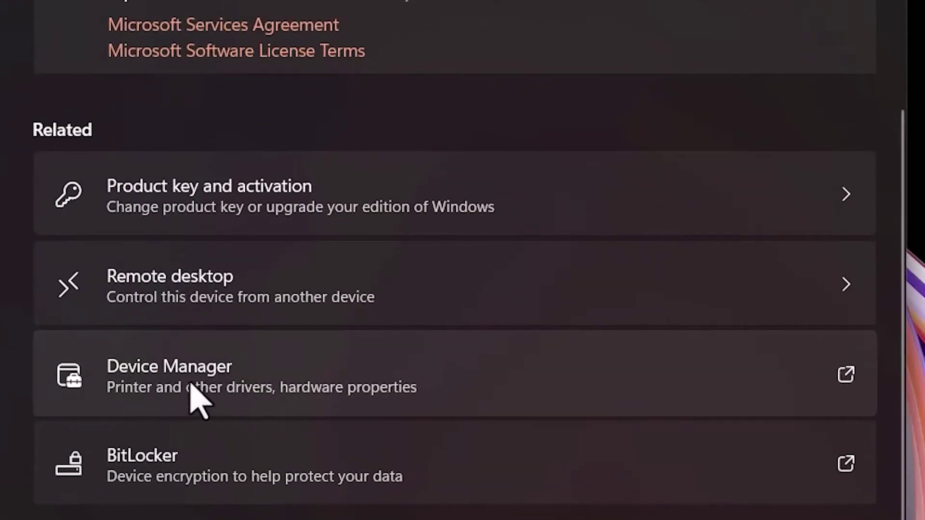
left_click(191, 384)
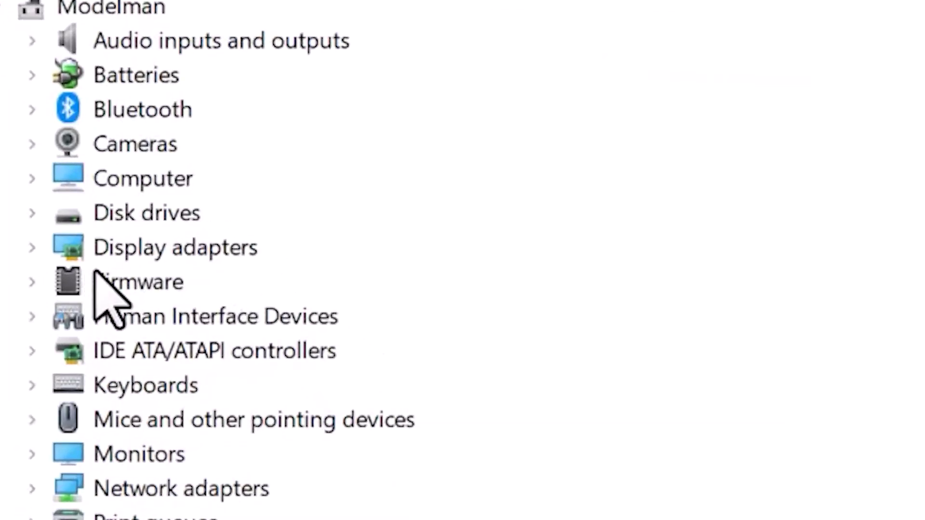
left_click(29, 240)
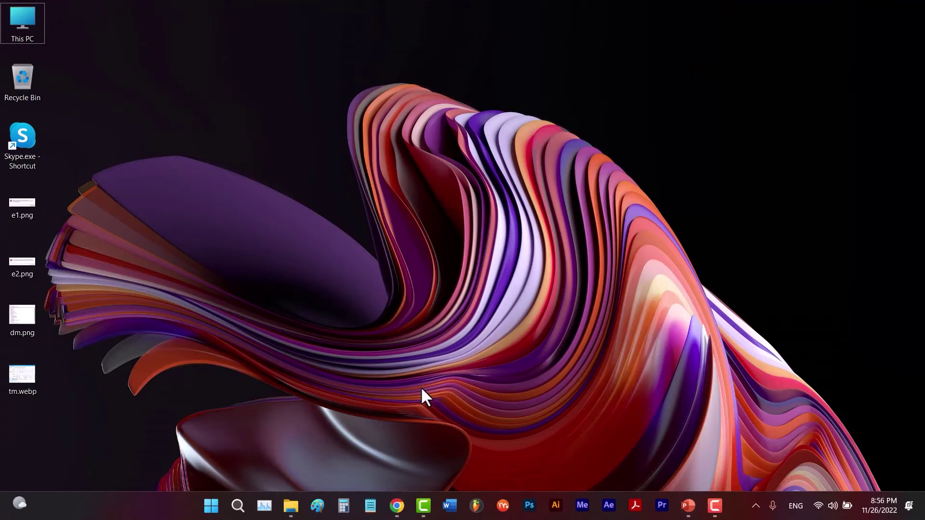
Review the installed apps list in Settings, then close Settings
left_click(242, 498)
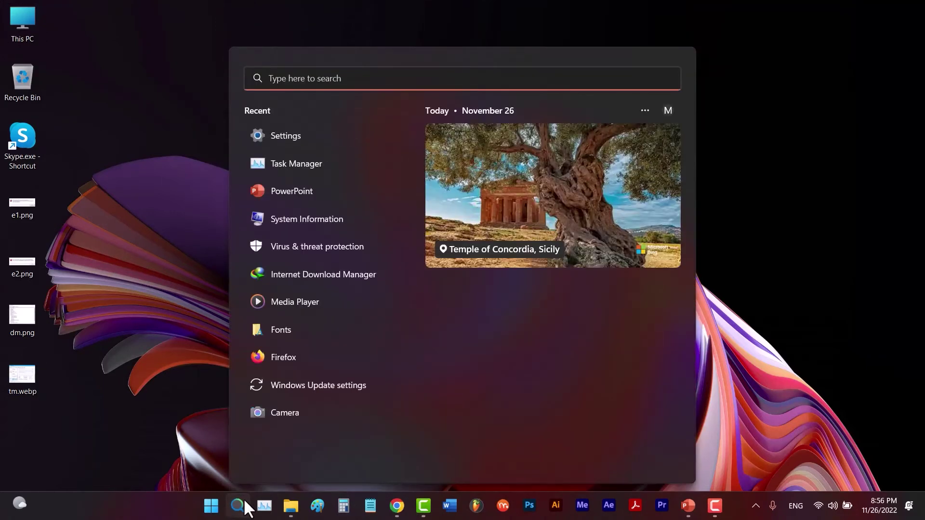
type("se")
left_click(299, 175)
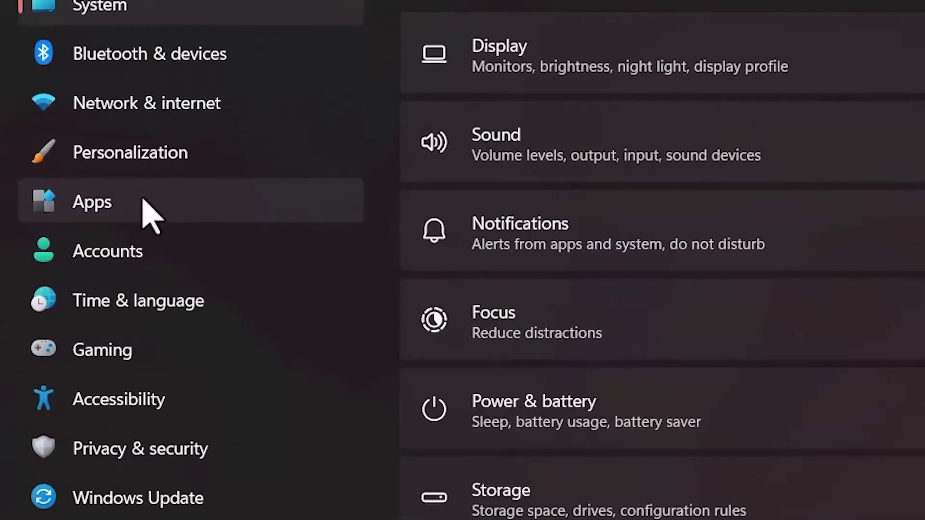
left_click(144, 202)
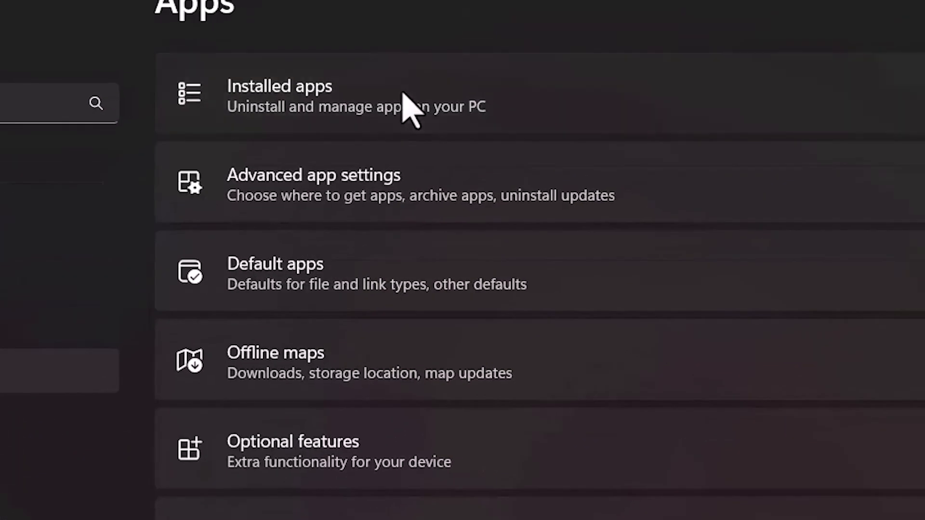
left_click(405, 94)
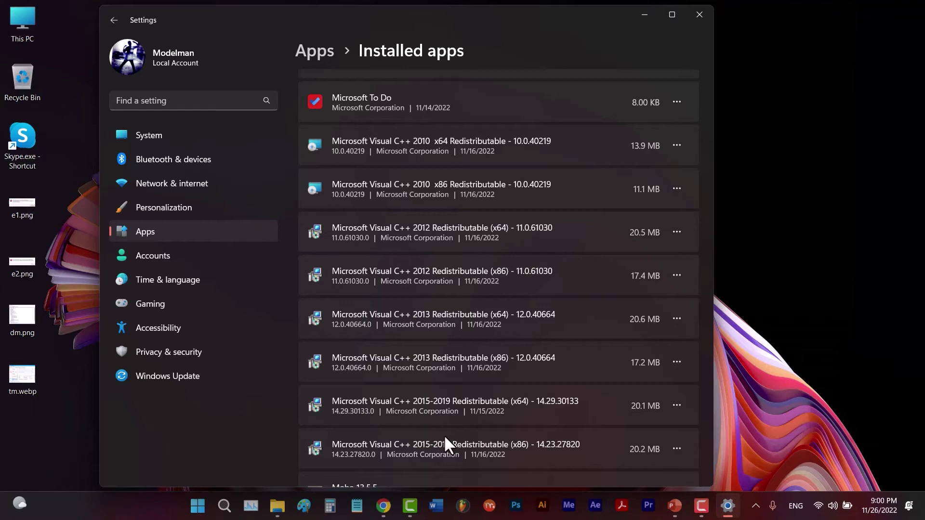
key("alt+F4")
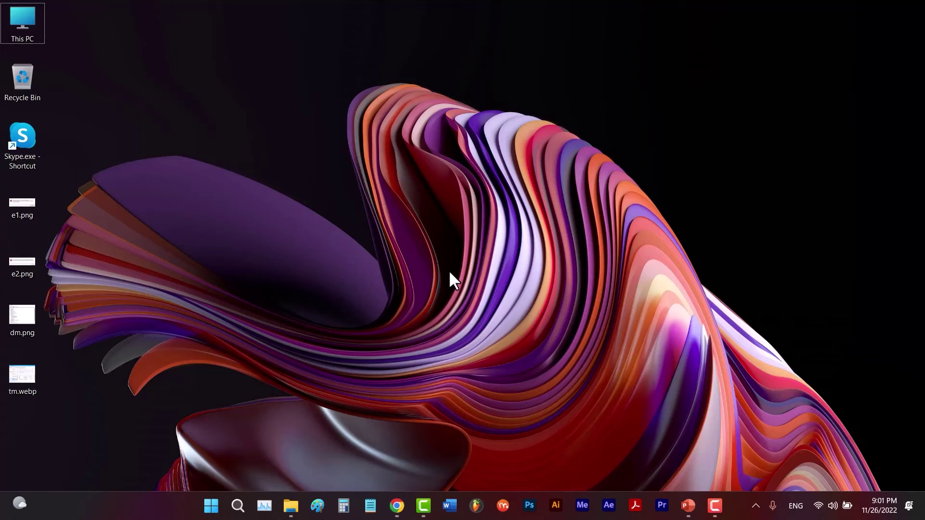
Search 'wind' from the taskbar and open Windows Update settings
left_click(236, 512)
type("wind")
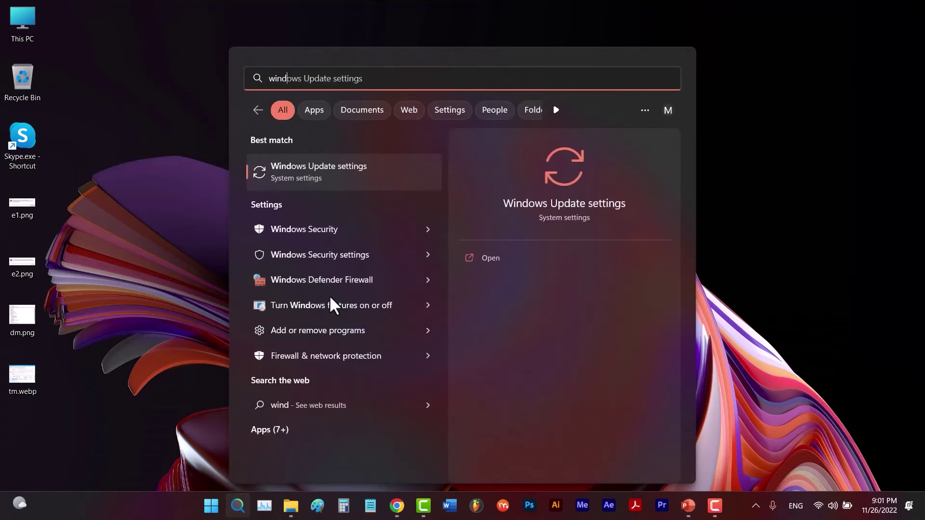
left_click(318, 180)
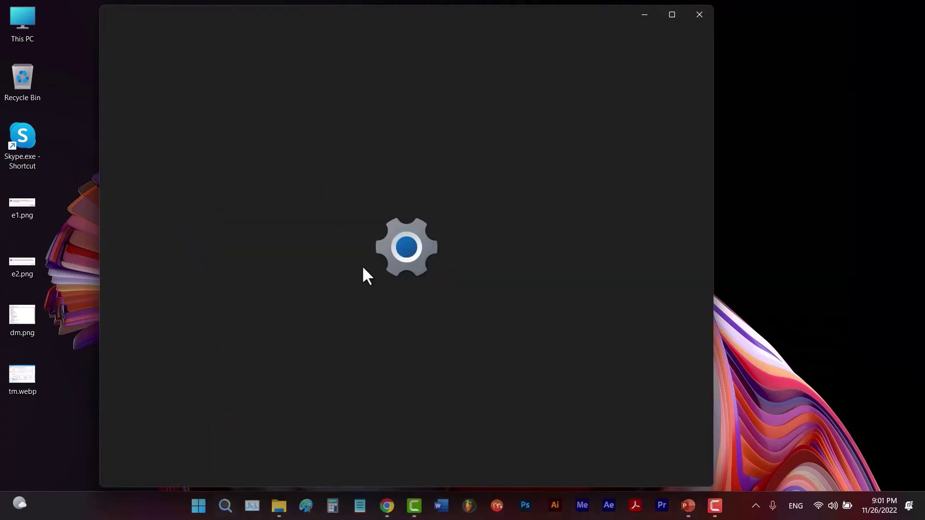